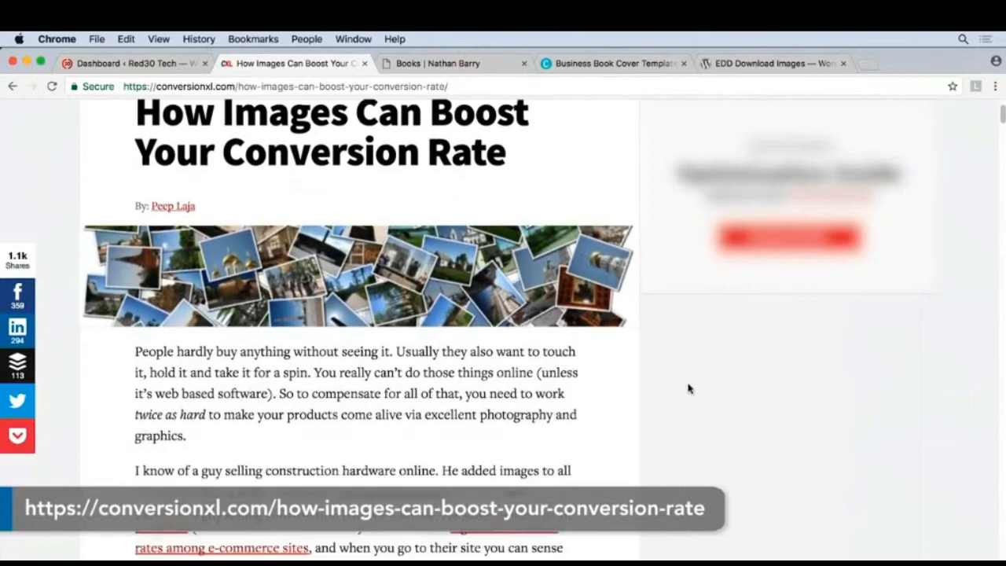
Skim the opening sections of the article on how images can boost conversion rate, including the part on high quality images.
scroll(688, 388, "down", 5)
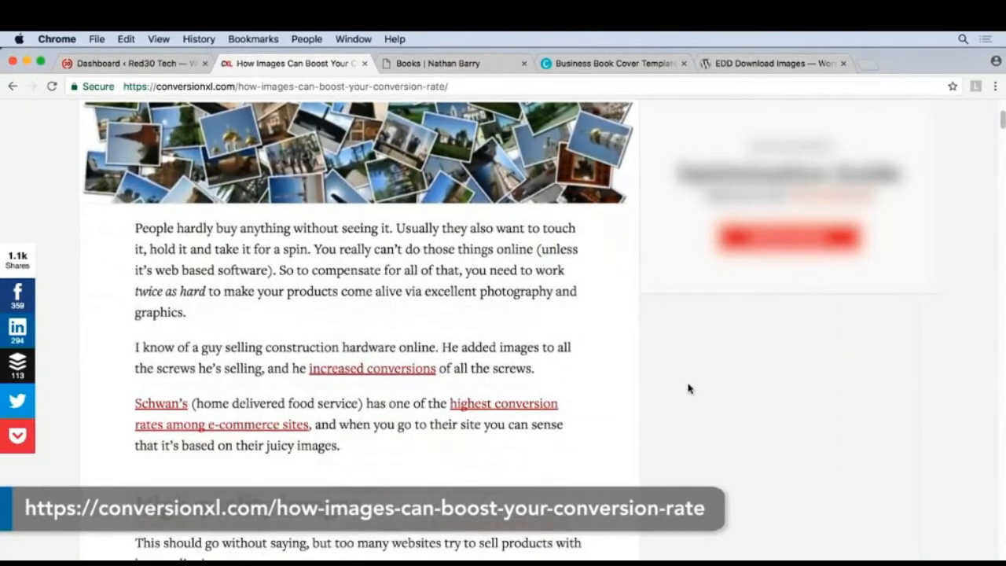
scroll(688, 388, "down", 2)
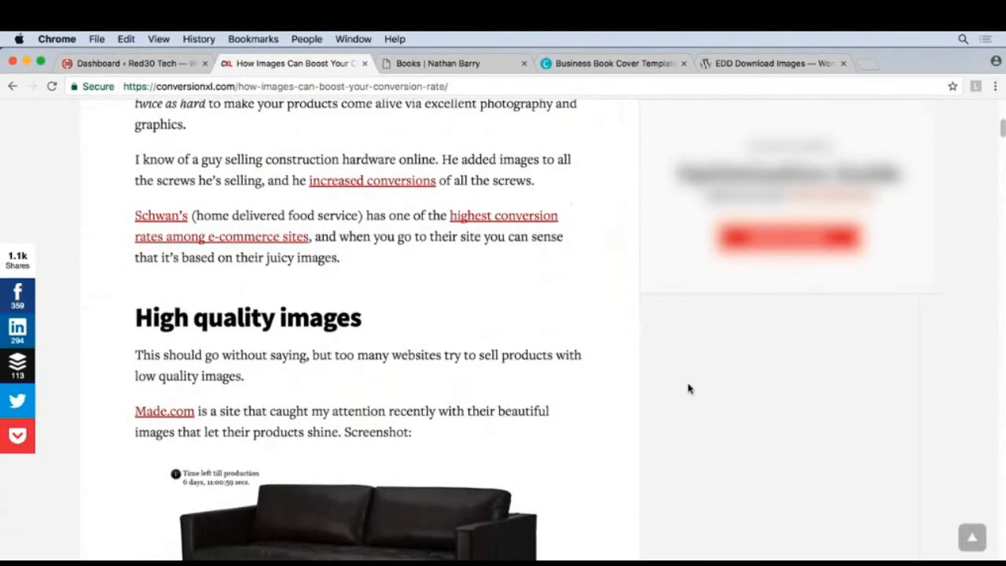
scroll(688, 389, "up", 8)
scroll(688, 389, "up", 3)
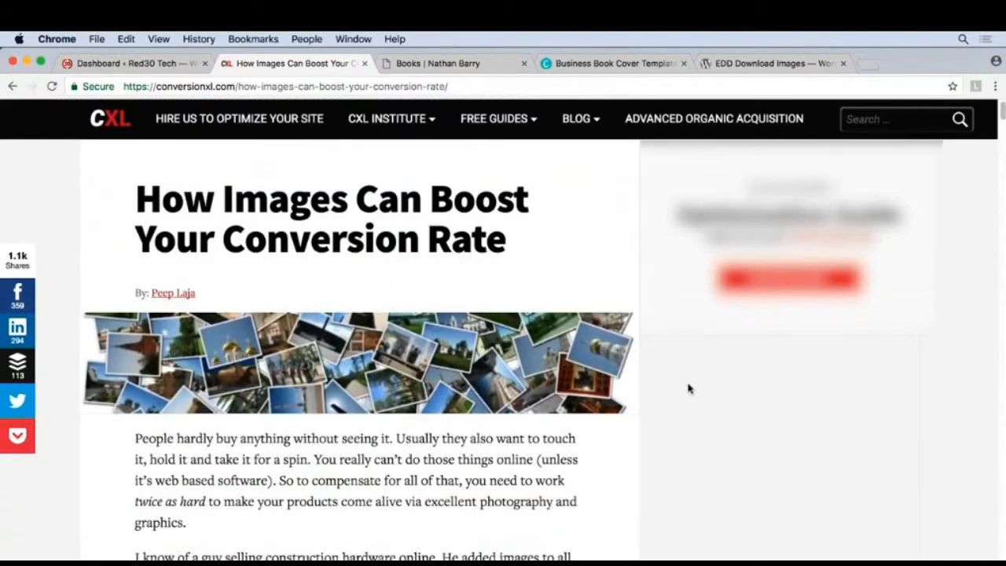
Look through the author's Books page and open the page about the Authority book to view its cover.
key("ctrl+Tab")
scroll(901, 305, "down", 6)
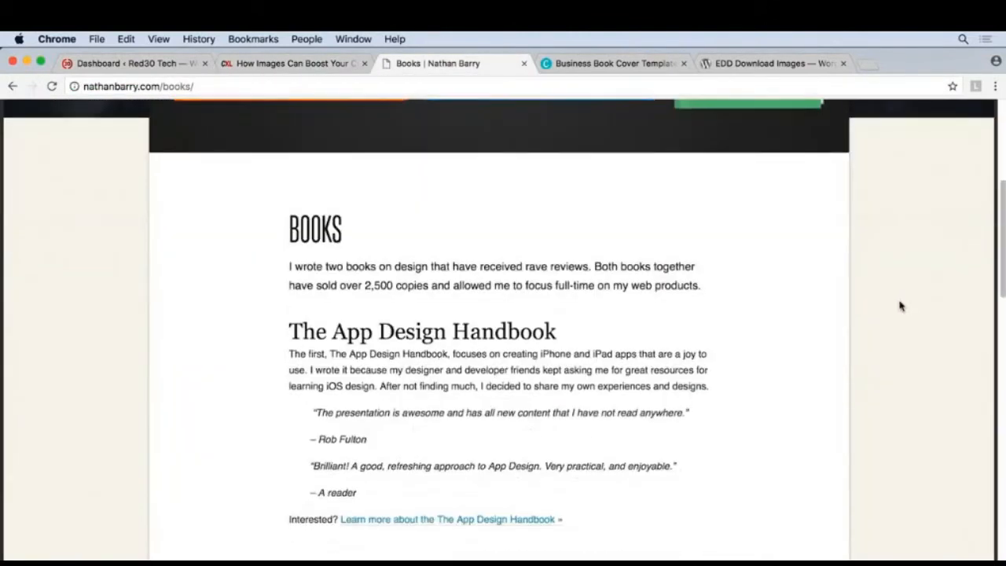
scroll(901, 305, "down", 9)
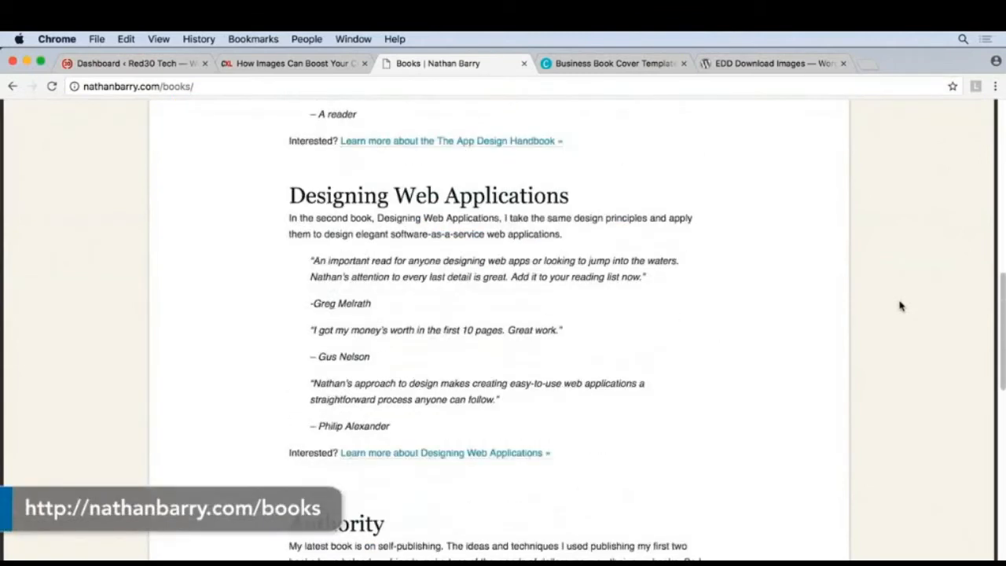
scroll(901, 306, "down", 3)
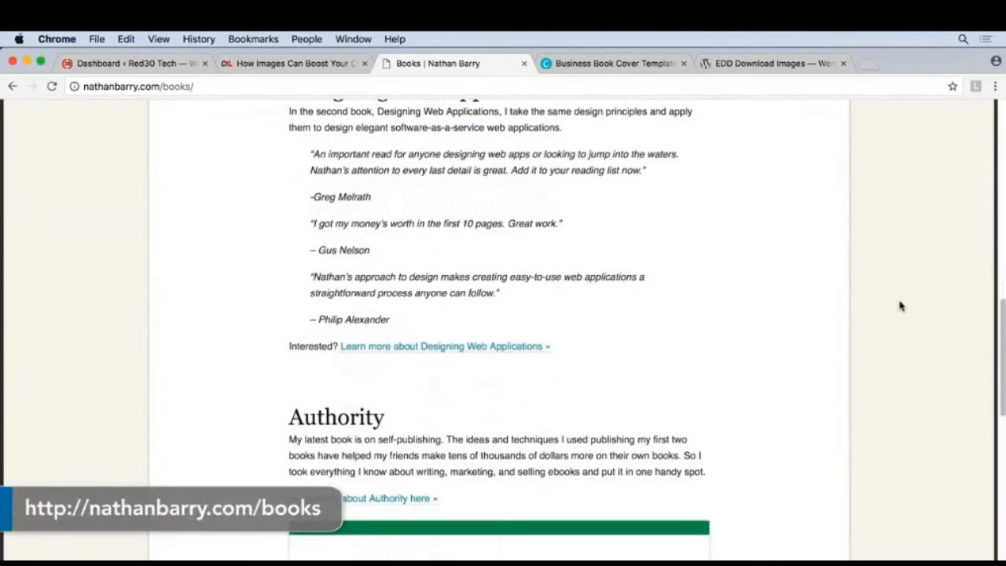
scroll(901, 306, "down", 4)
left_click(367, 373)
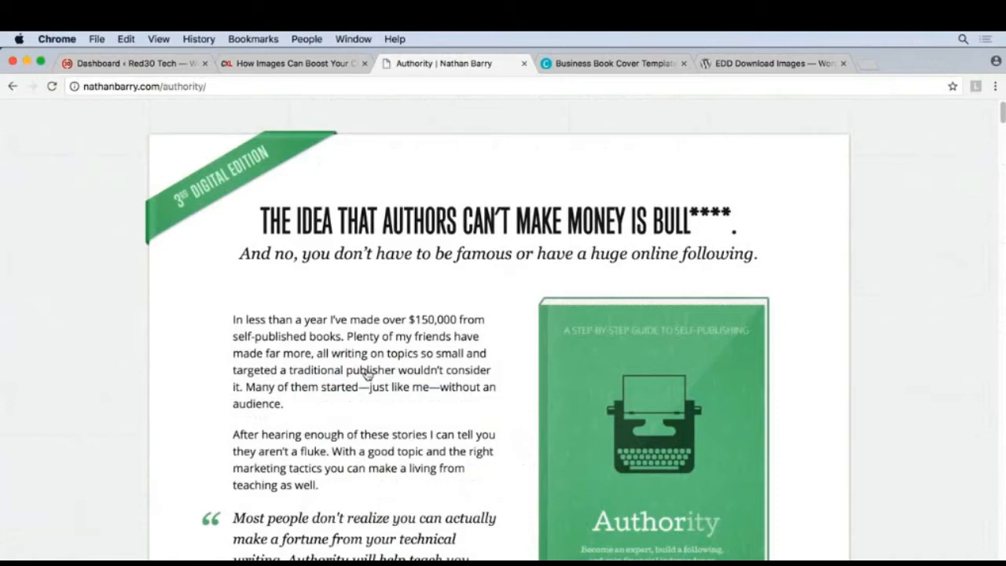
Browse Canva's business book cover templates for cover design ideas and return to the start of the page.
key("ctrl+Tab")
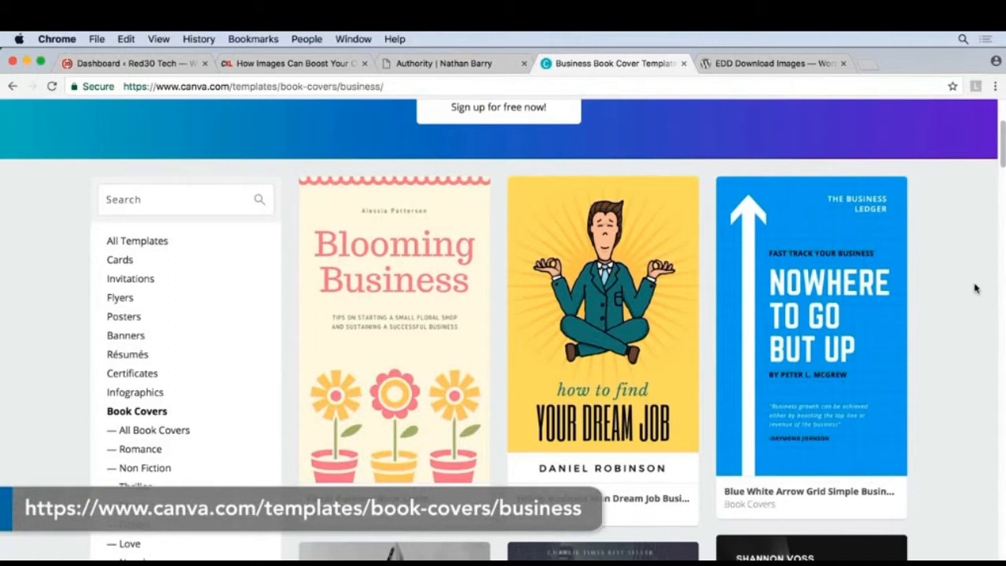
scroll(975, 289, "down", 3)
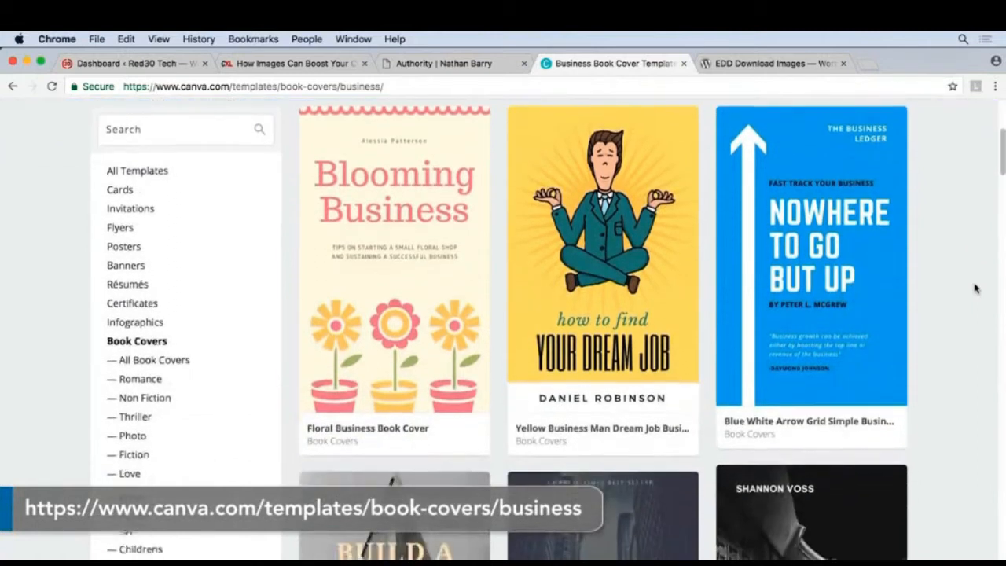
scroll(975, 289, "down", 3)
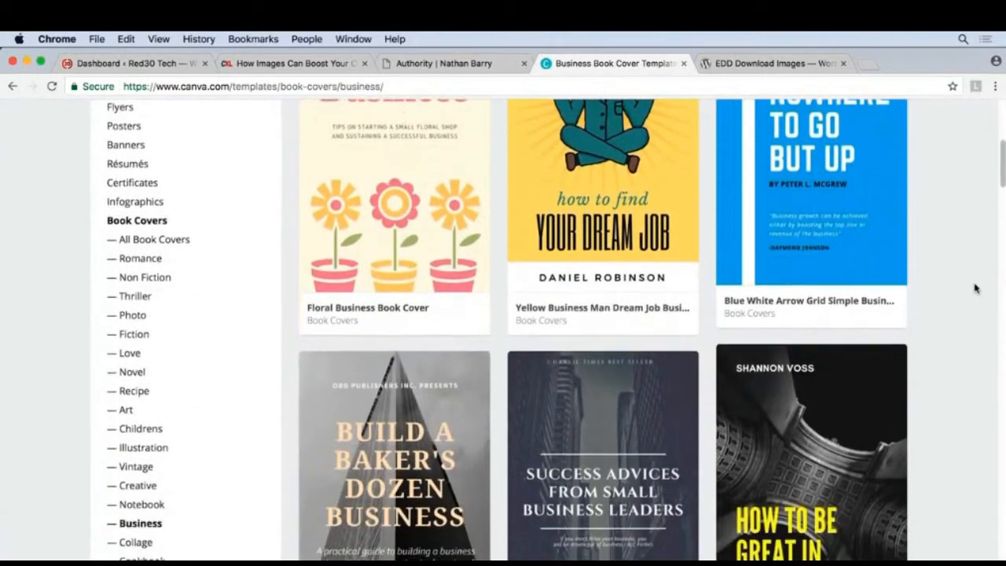
scroll(975, 289, "down", 4)
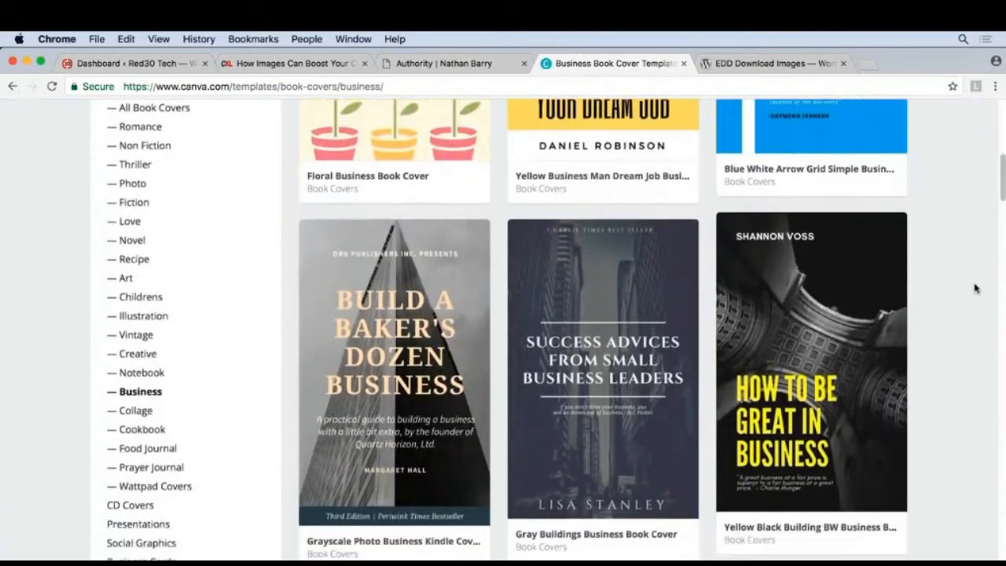
scroll(975, 288, "down", 5)
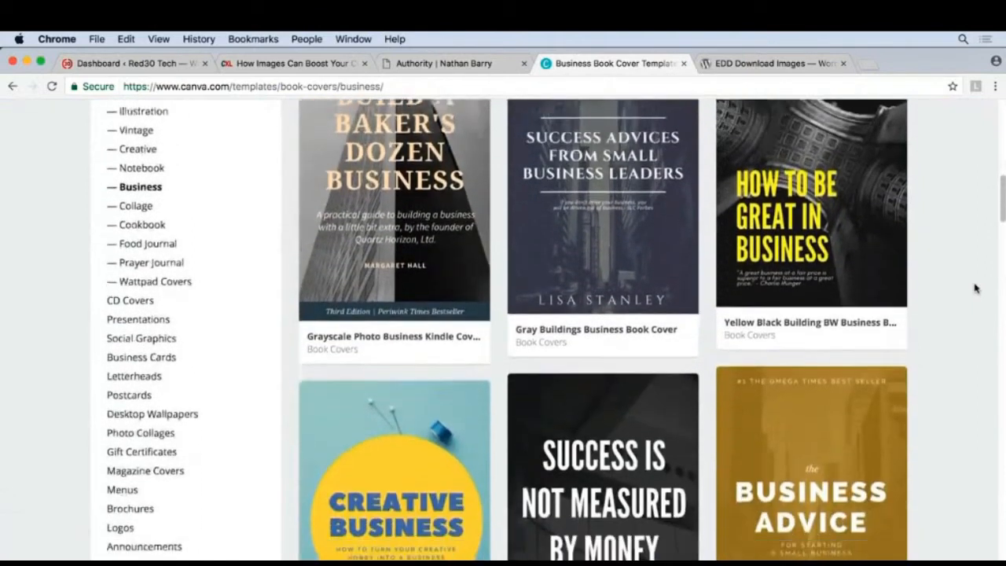
scroll(975, 288, "down", 5)
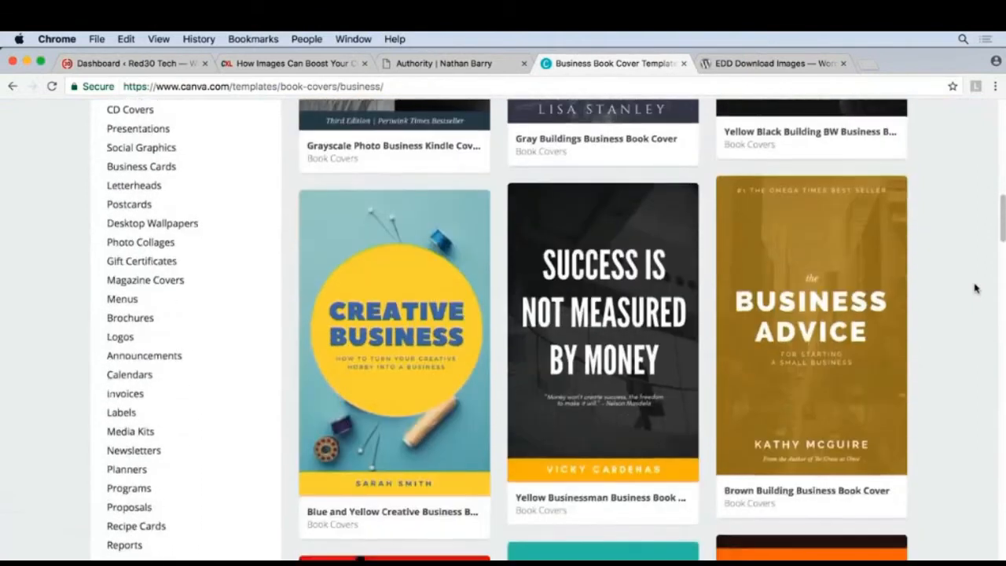
scroll(975, 288, "down", 3)
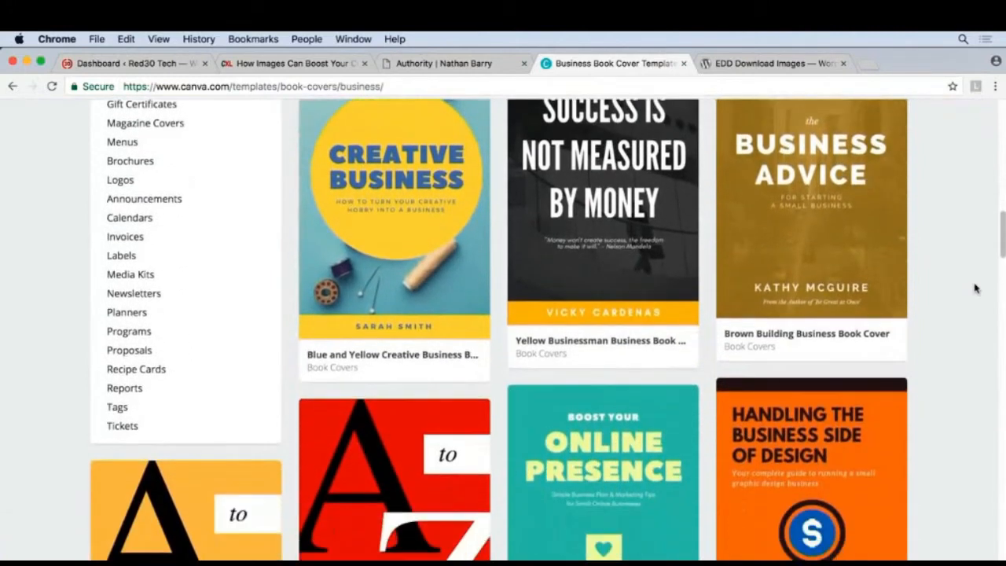
scroll(975, 289, "down", 1)
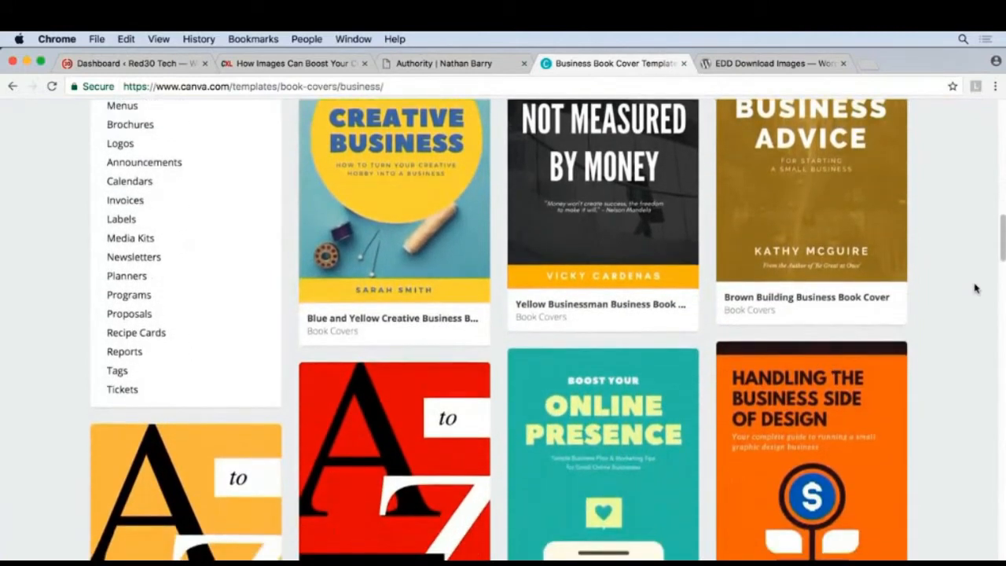
scroll(975, 289, "up", 20)
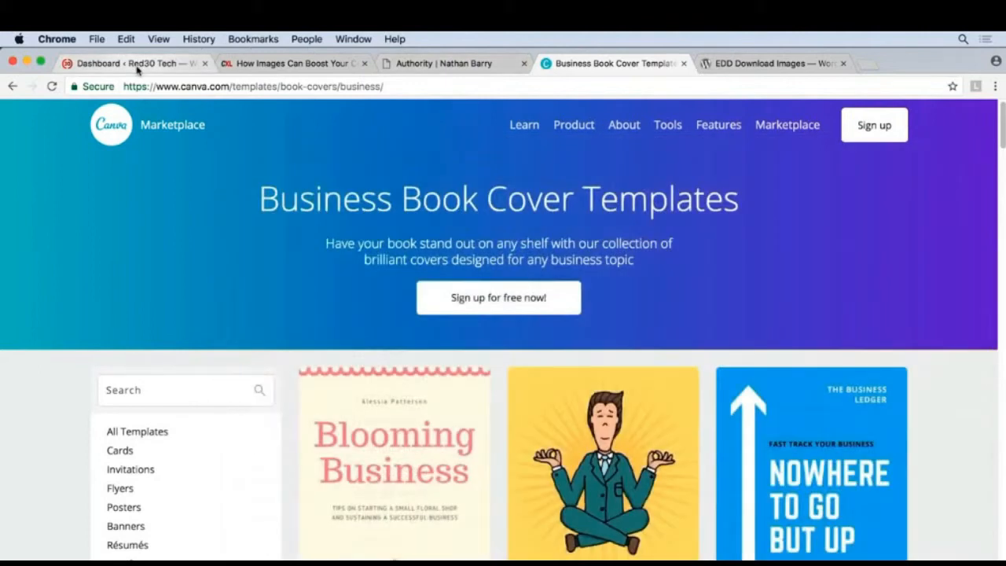
Switch to the Red30 Tech WordPress dashboard and open the Building Your First Robot download for editing.
left_click(137, 64)
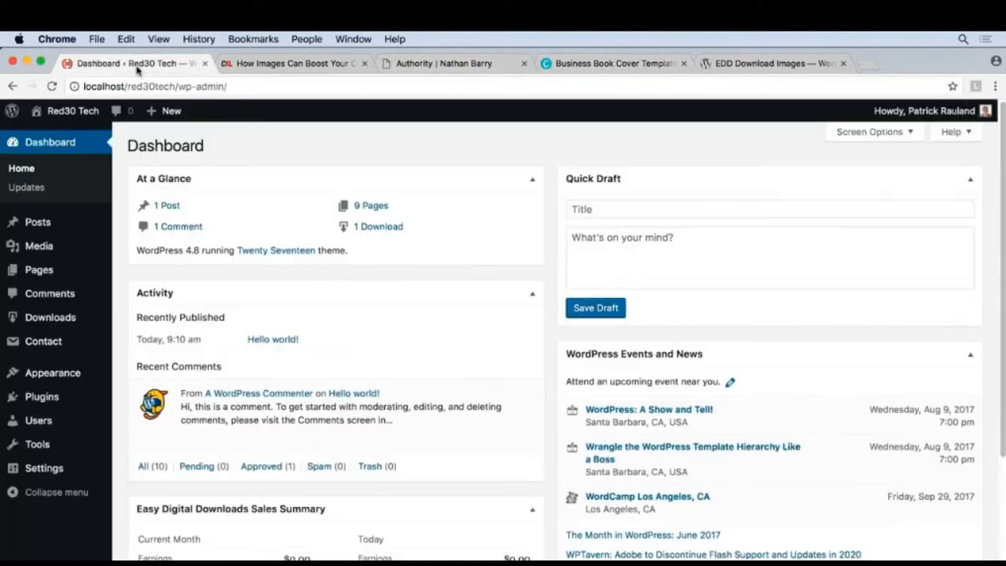
left_click(57, 322)
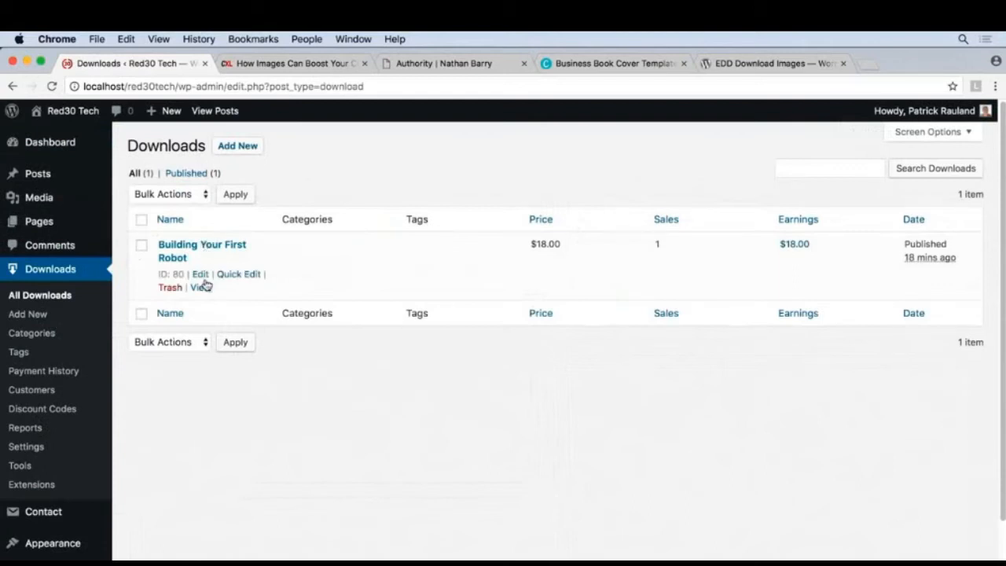
left_click(201, 276)
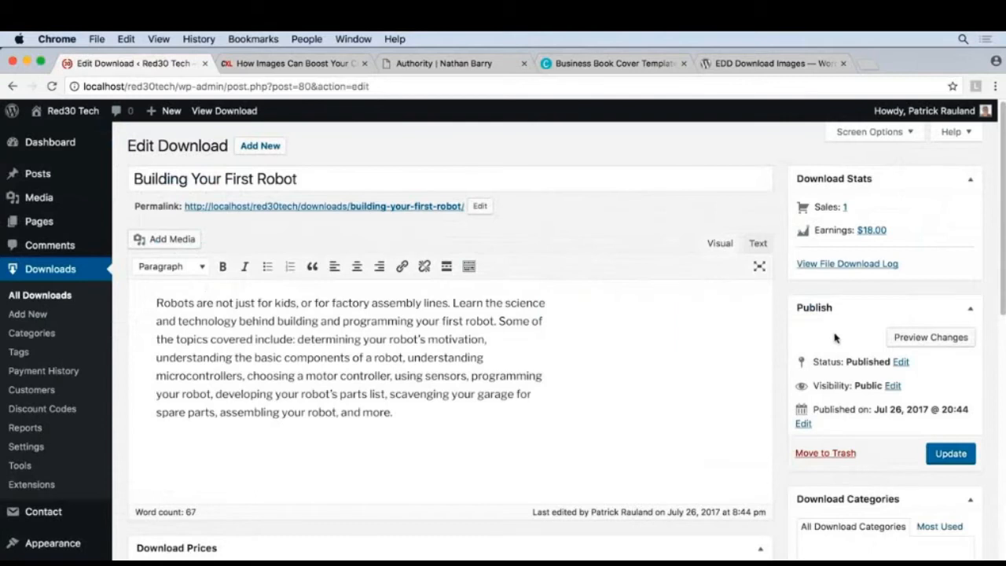
Upload building-robot-banner.jpg from the Desktop as a new image for the download.
scroll(783, 344, "down", 3)
scroll(782, 344, "down", 5)
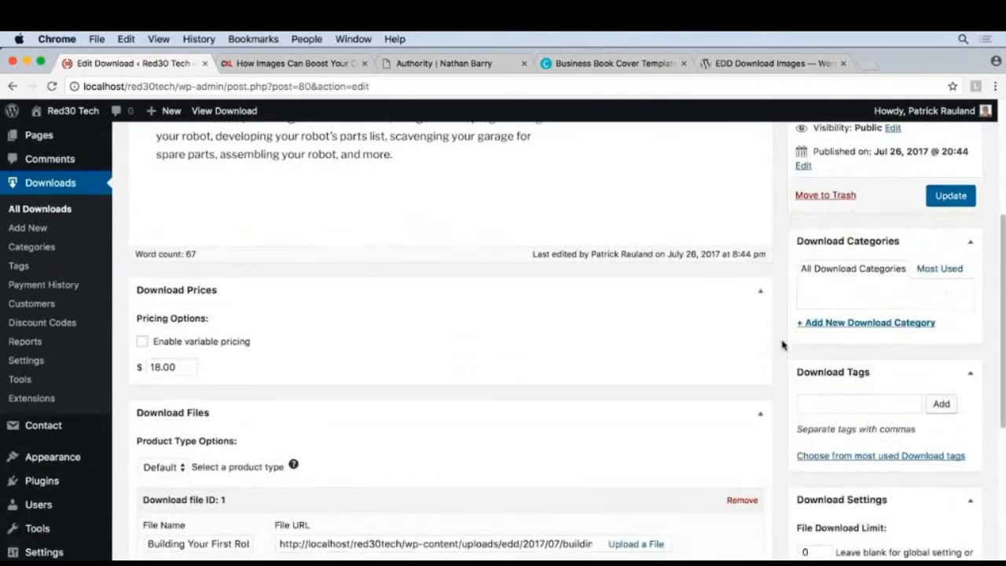
scroll(782, 345, "down", 5)
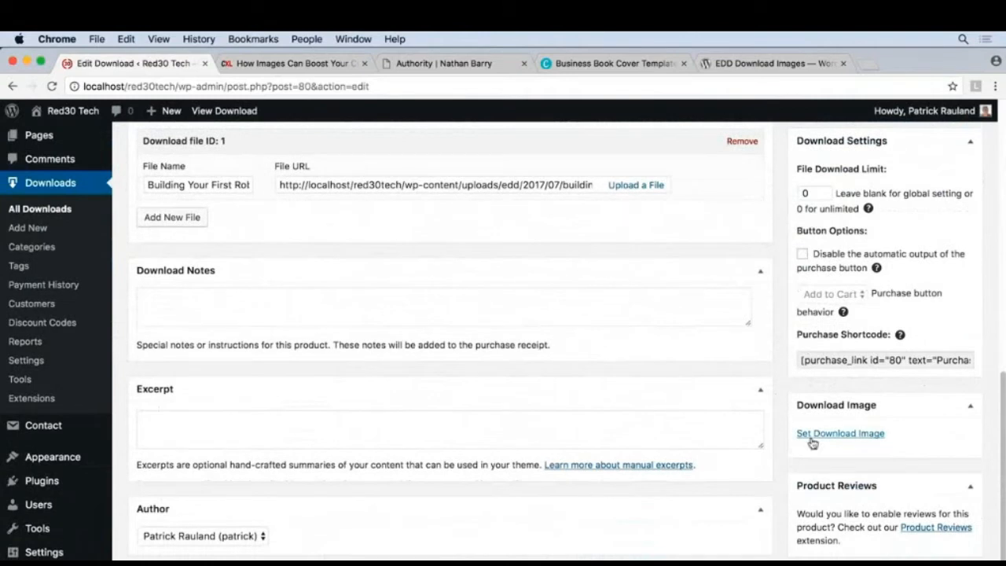
scroll(814, 436, "down", 1)
left_click(818, 421)
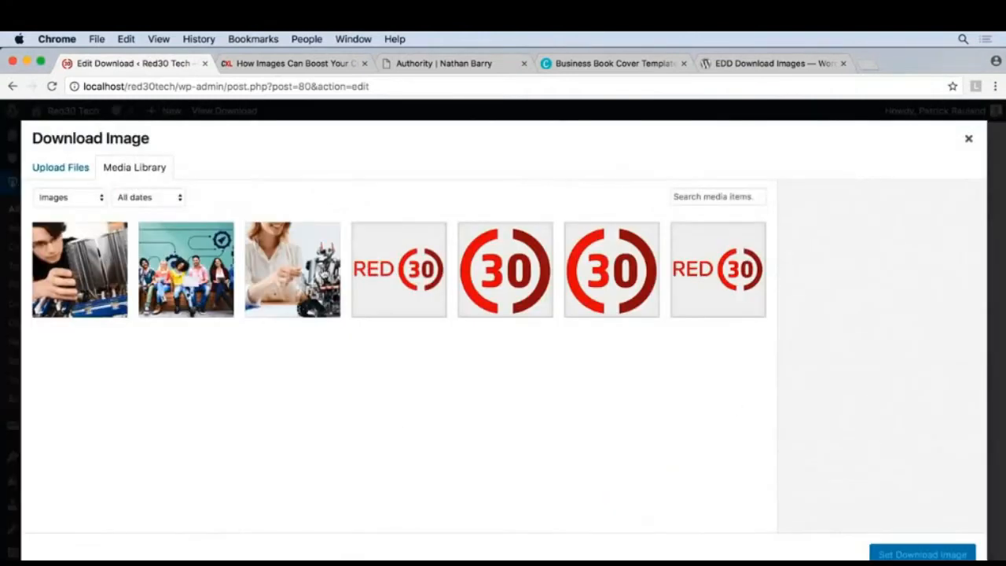
left_click(76, 169)
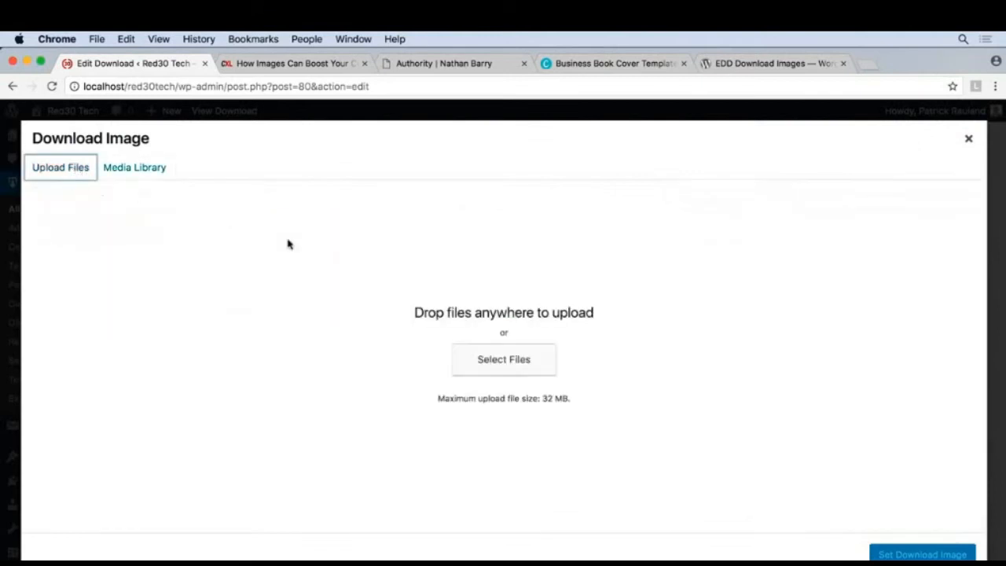
left_click(493, 368)
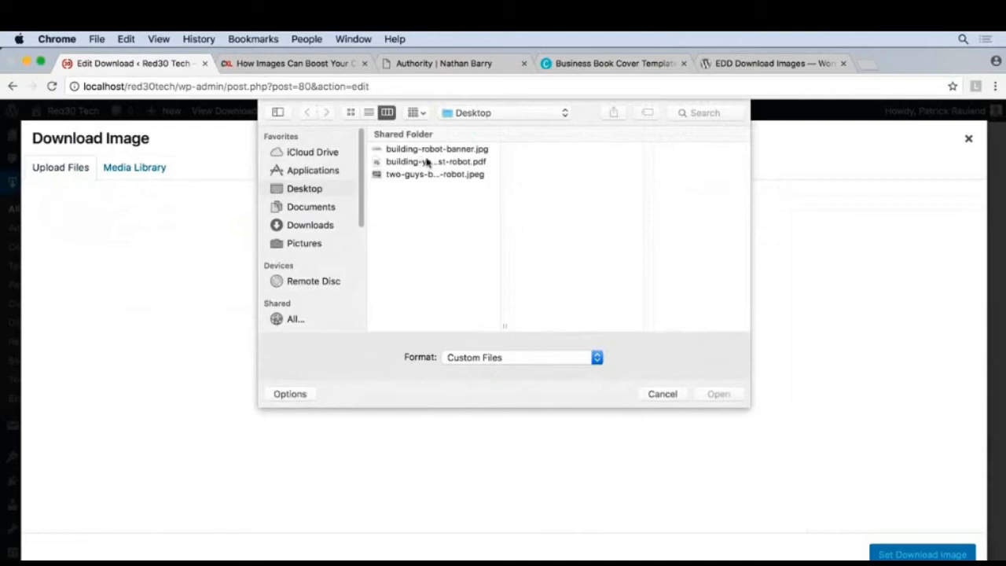
left_click(431, 150)
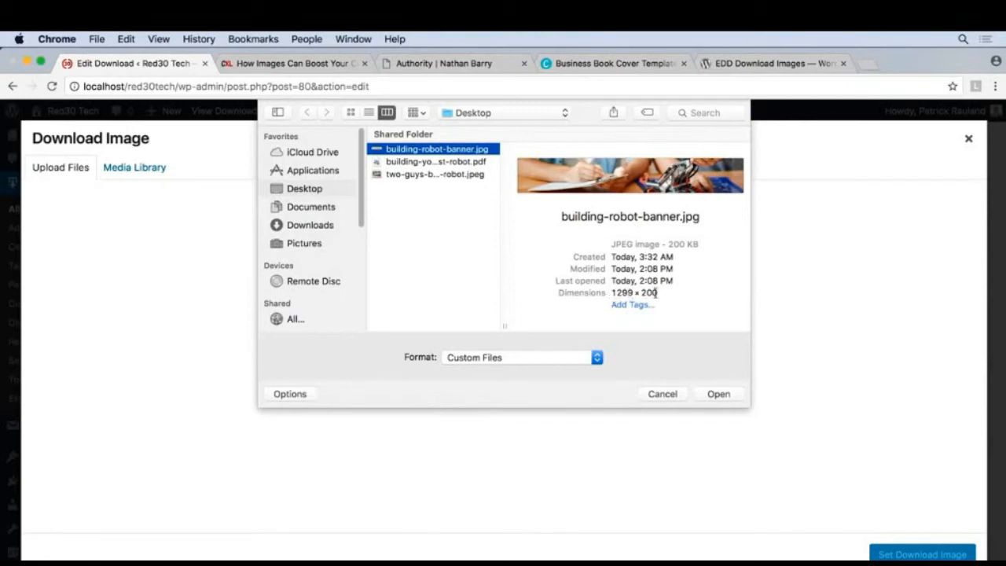
left_click(717, 395)
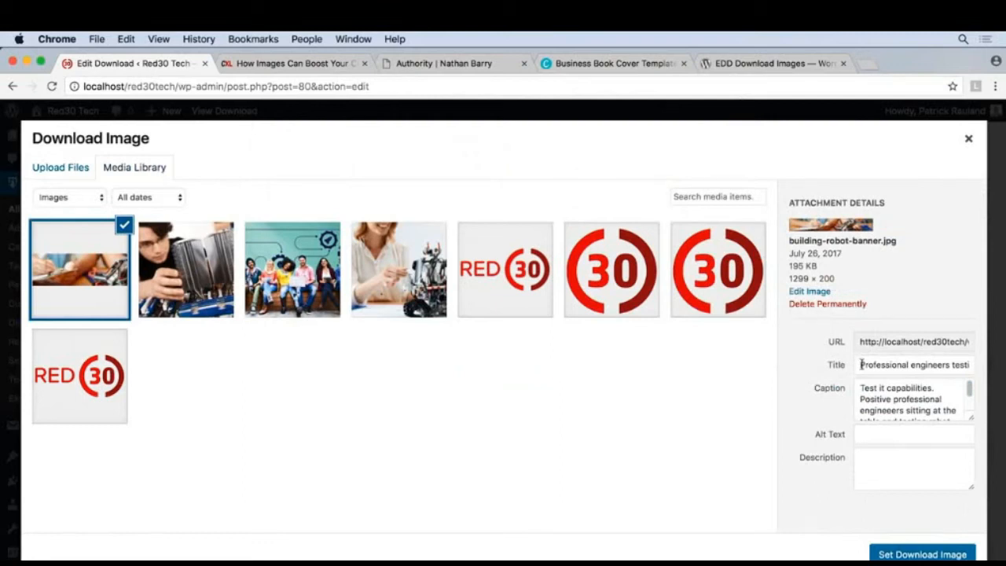
Copy the banner's title into its alt text, "Professional engineers testing the robot", and set the banner as the download image.
left_click_drag(861, 364, 989, 366)
key("super+c")
left_click(903, 435)
key("super+v")
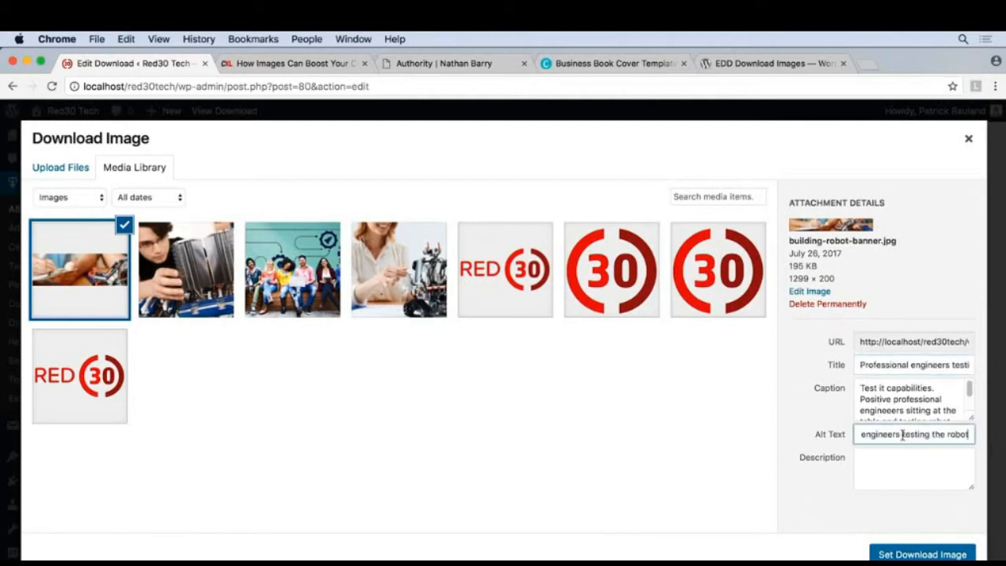
left_click(877, 459)
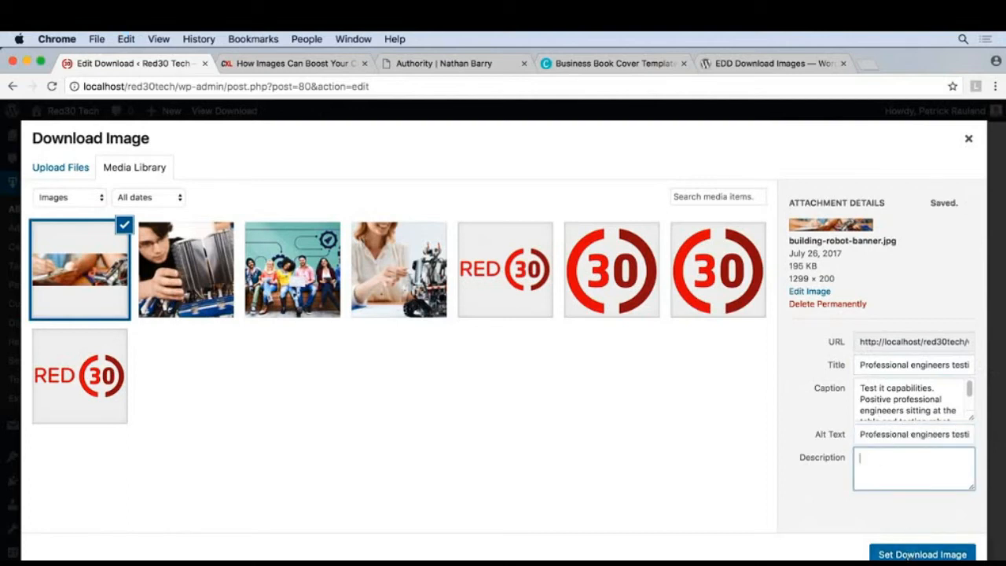
left_click(906, 555)
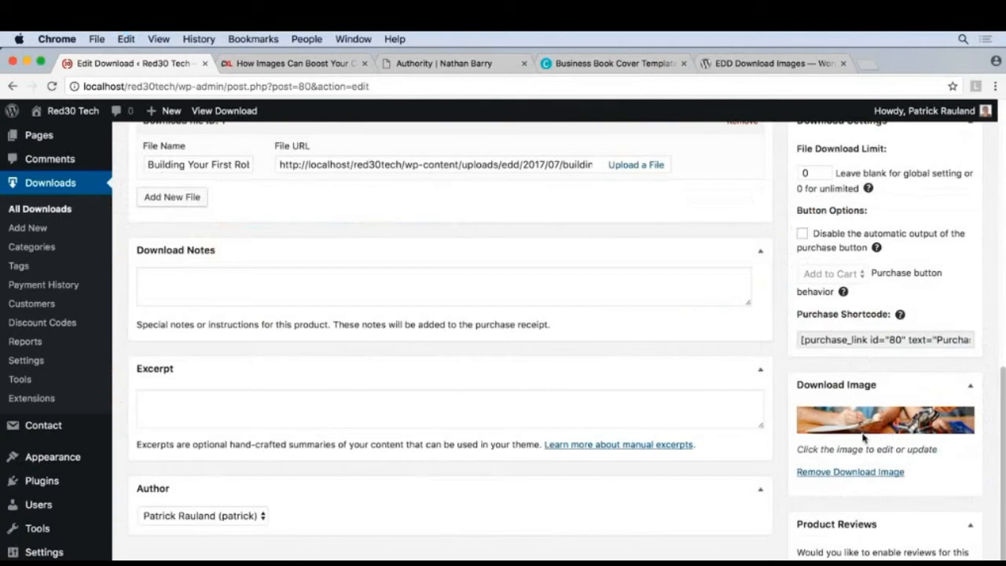
Update the Building Your First Robot download and view its published page on the site.
scroll(778, 395, "up", 5)
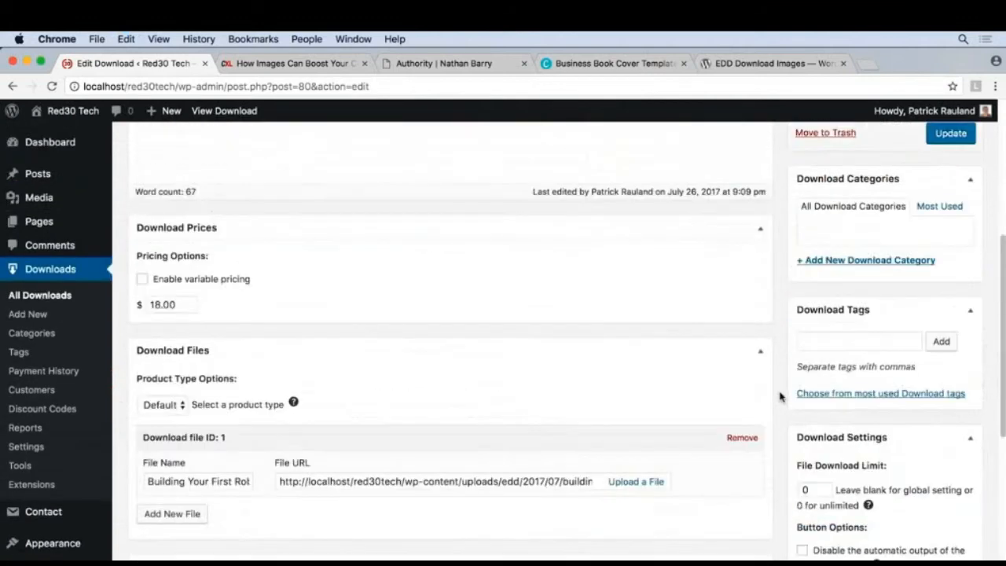
left_click(949, 201)
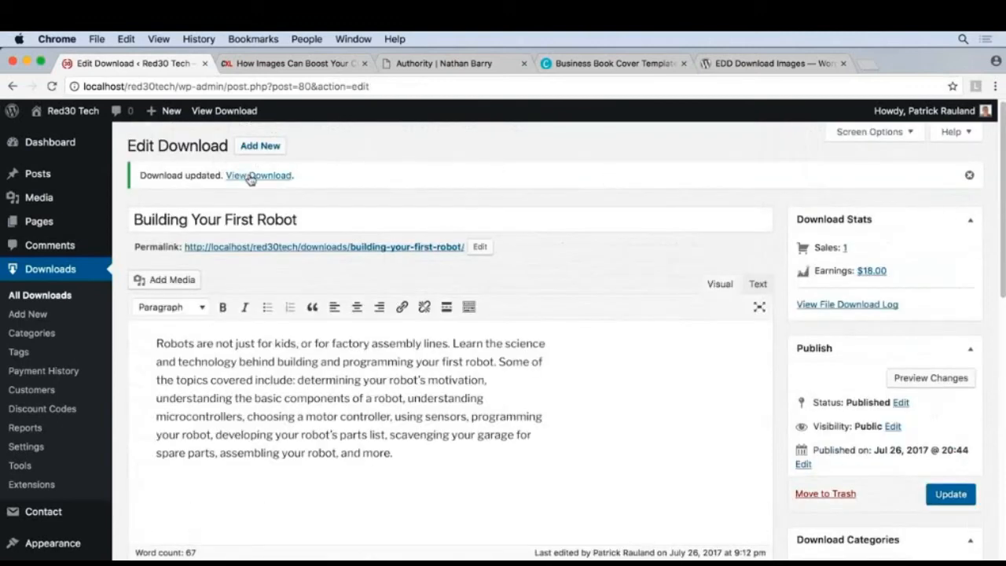
left_click(250, 176)
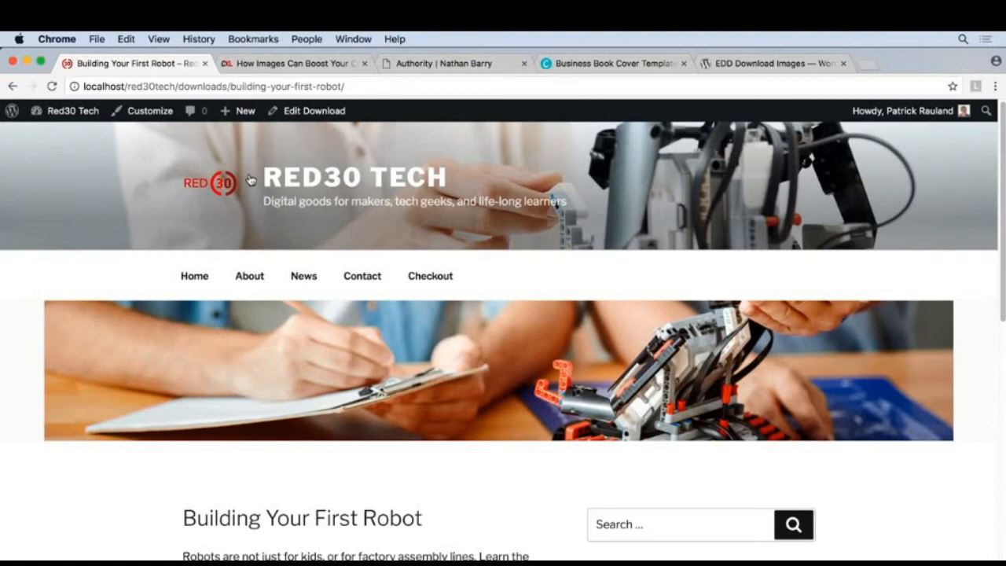
scroll(250, 180, "down", 2)
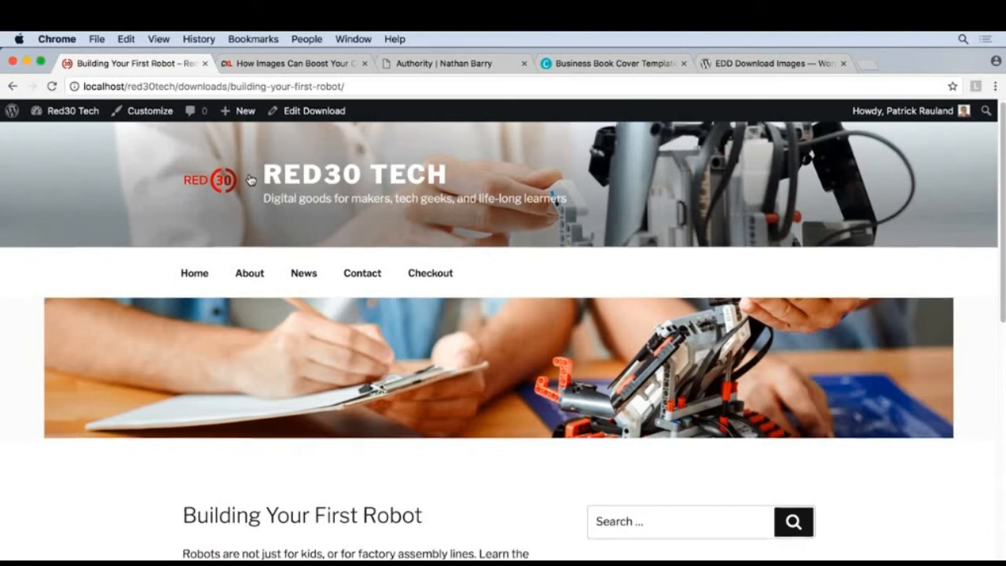
scroll(250, 180, "down", 4)
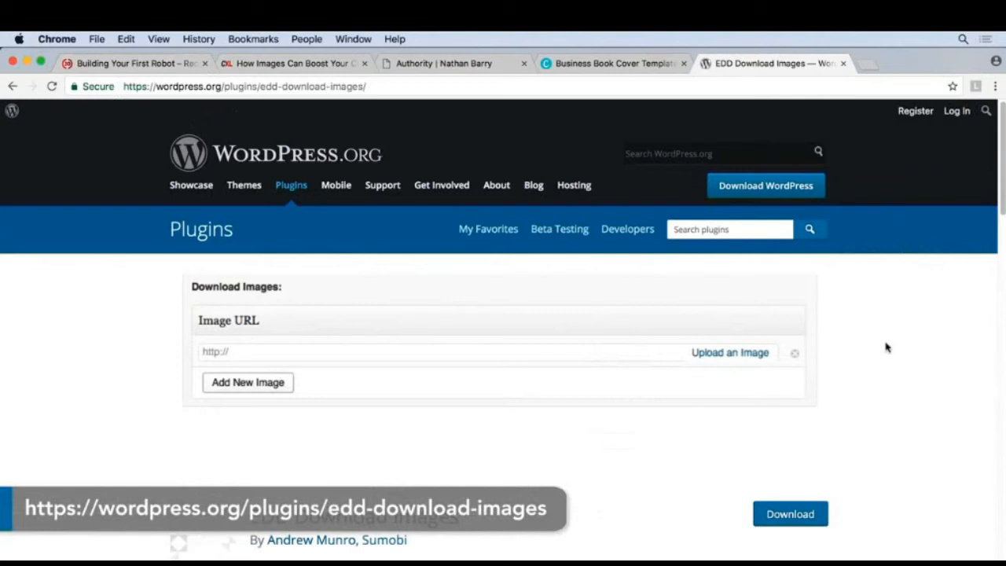
Review the EDD Download Images plugin page, return to the published Building Your First Robot page and open the download for editing.
scroll(887, 347, "down", 3)
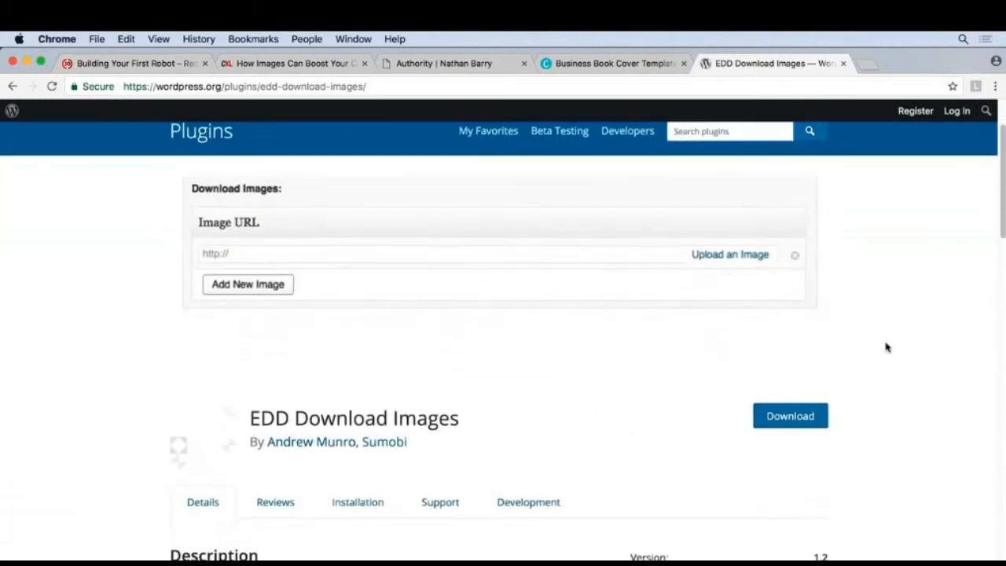
scroll(887, 348, "up", 3)
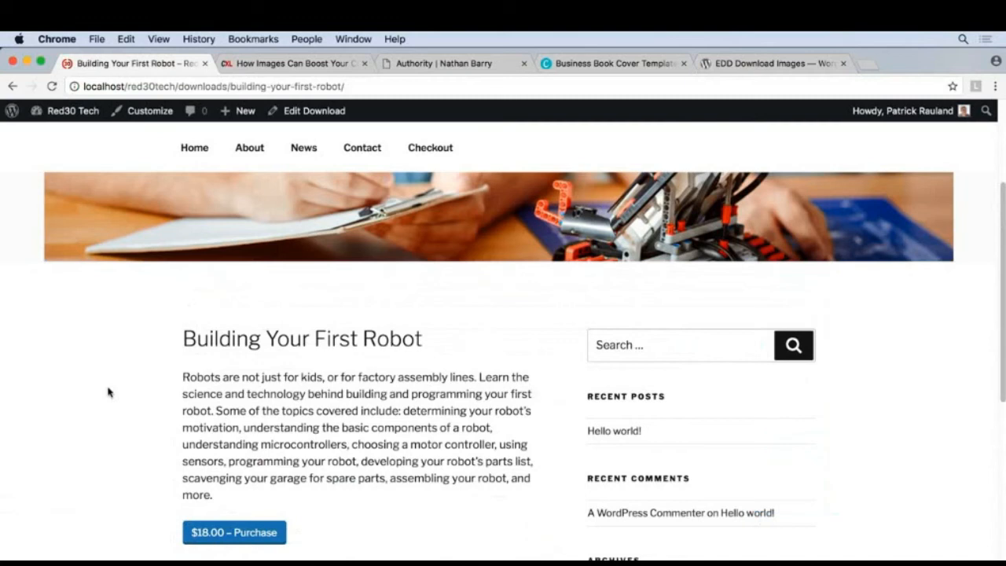
scroll(110, 393, "up", 1)
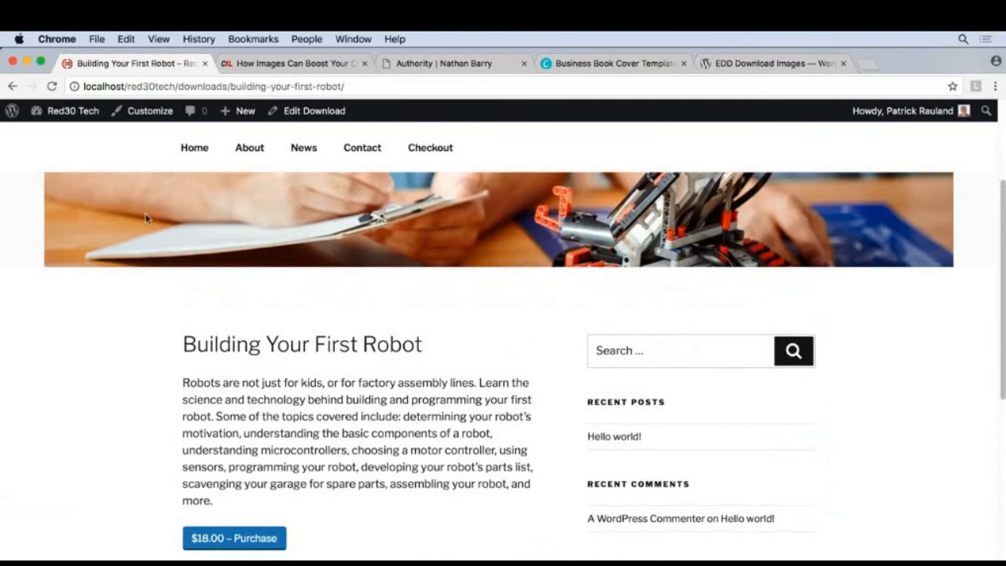
left_click(309, 113)
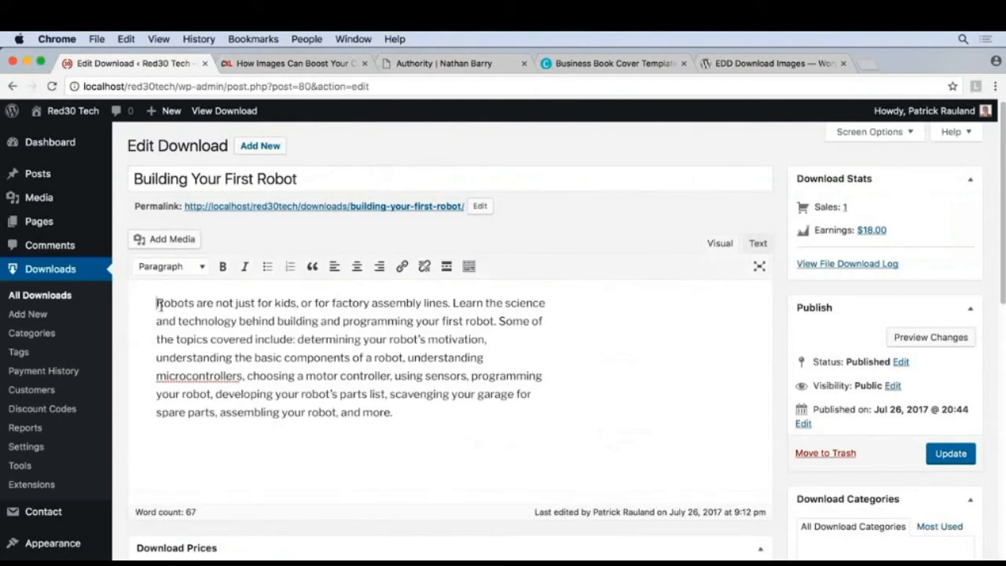
Upload two-guys-building-robot.jpeg from the Desktop as media for the start of the download's description.
left_click(175, 241)
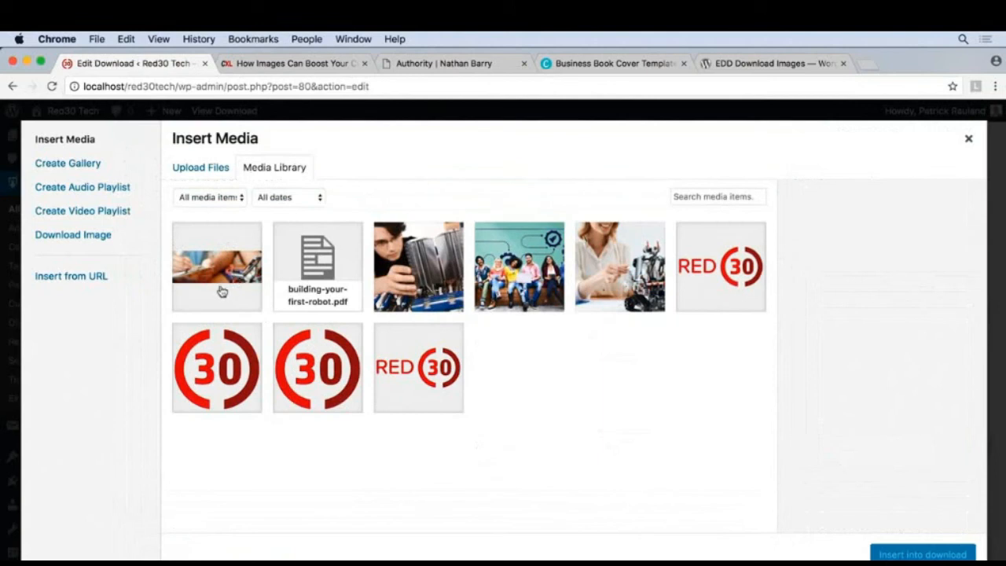
left_click(201, 168)
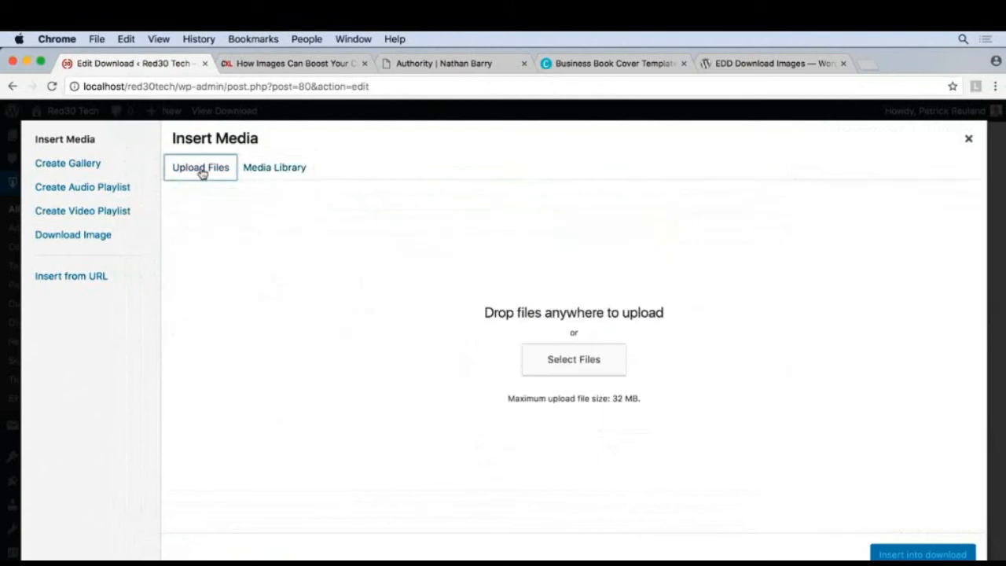
left_click(544, 363)
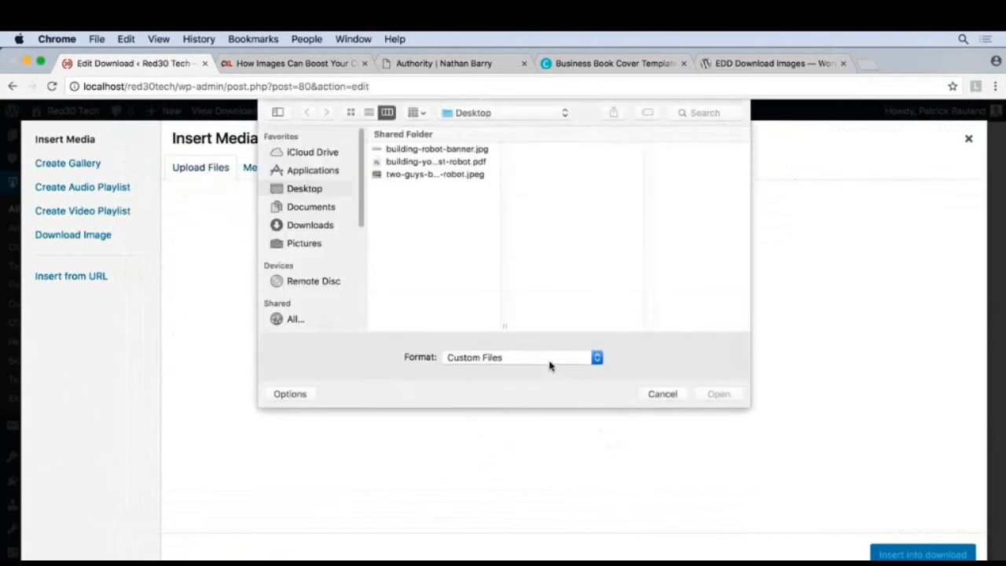
left_click(446, 175)
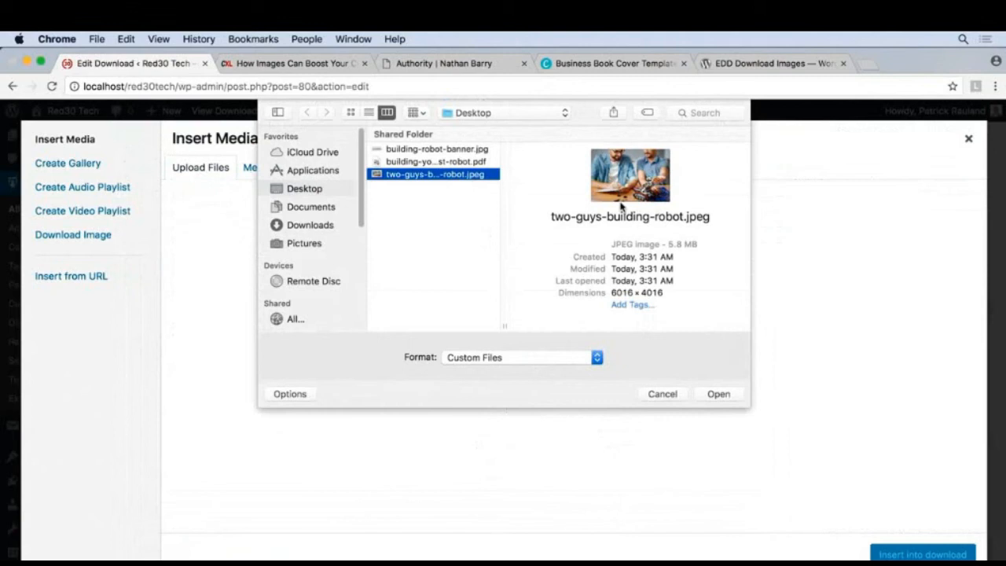
left_click(717, 395)
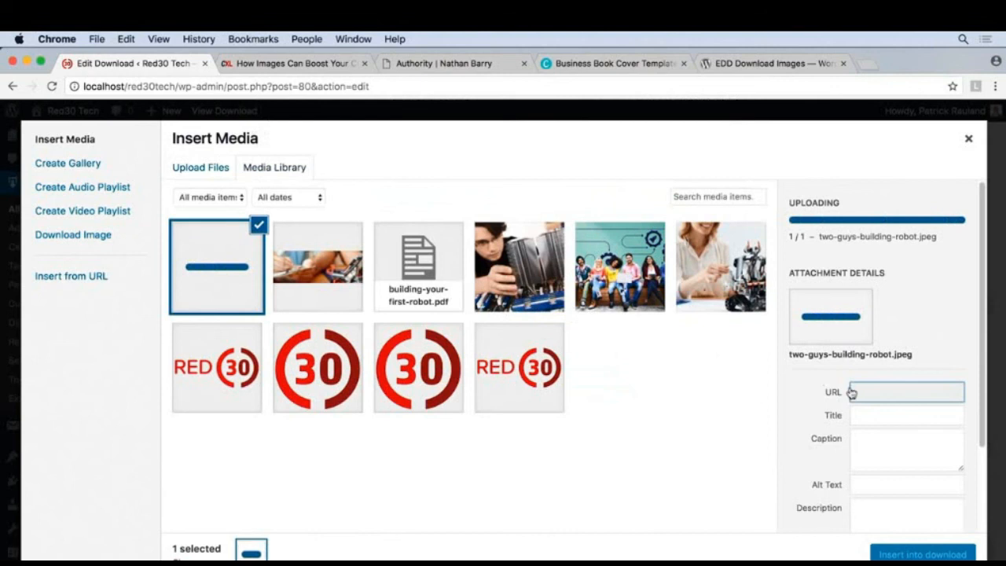
Copy the uploaded photo's title into its alt text and insert the photo into the download's description.
left_click_drag(855, 406, 996, 409)
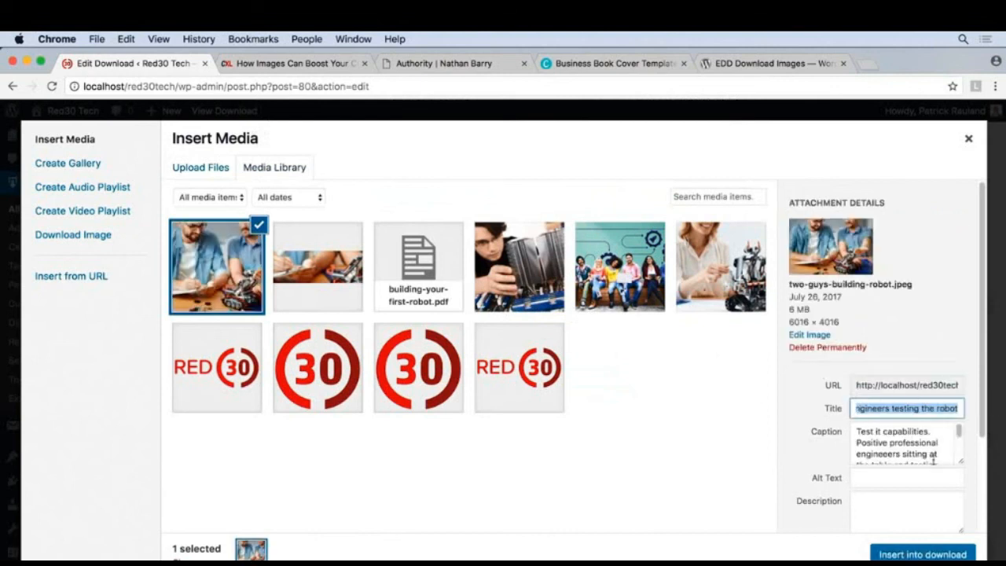
left_click(891, 480)
type("Professional engineers testing the robot")
left_click(893, 508)
left_click(920, 554)
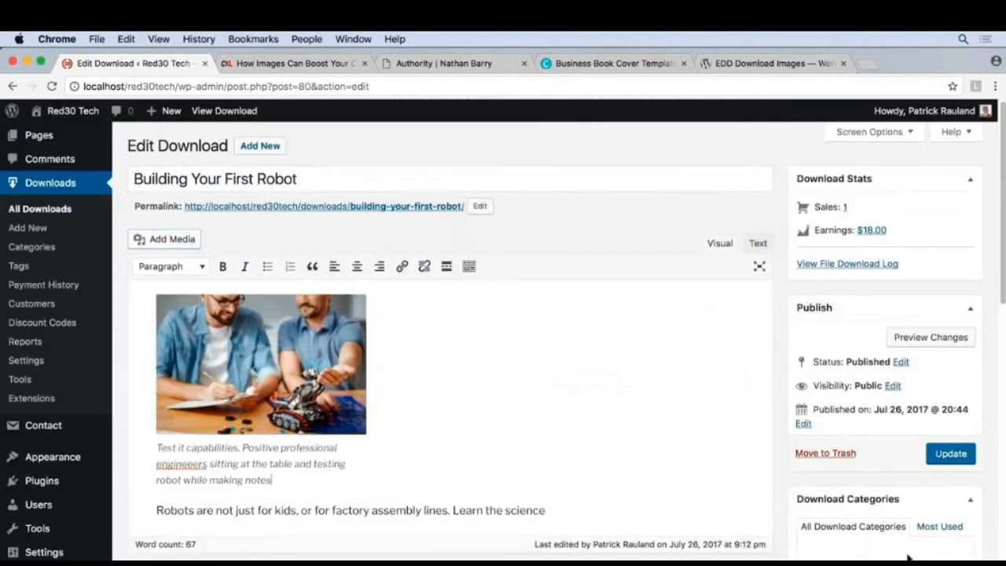
Align the inserted photo right so the description text wraps beside it.
left_click(250, 375)
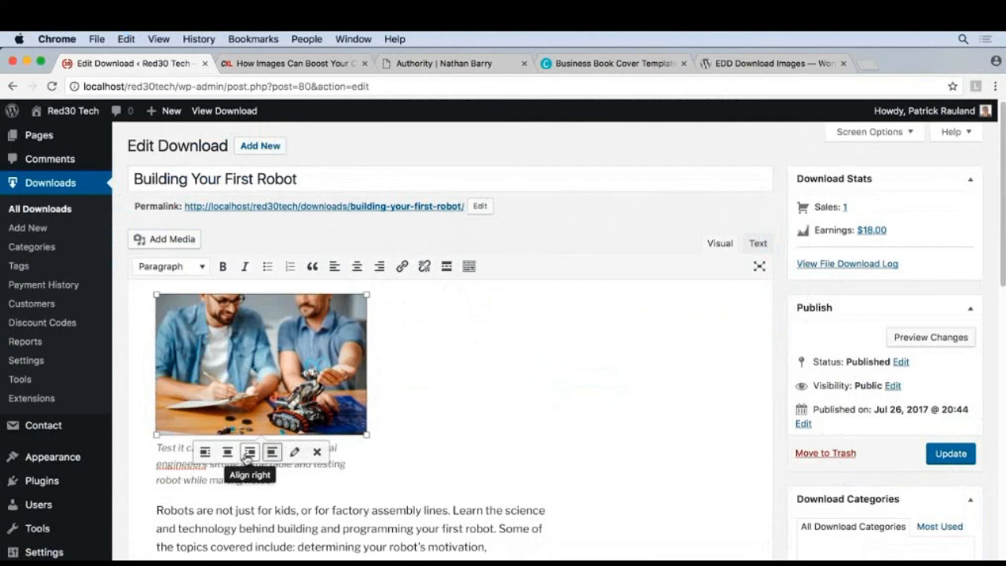
left_click(248, 452)
left_click(246, 454)
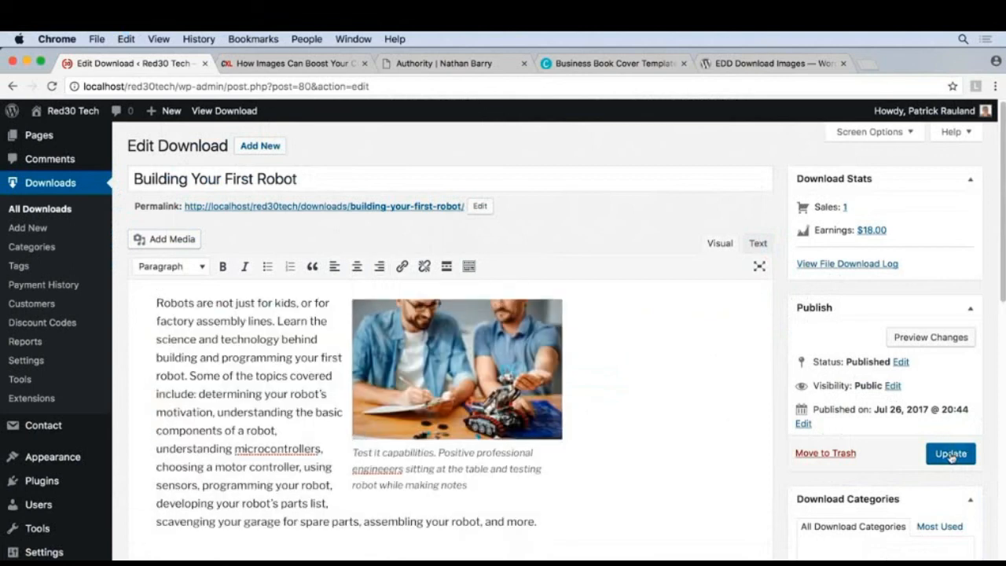
Update the download and check the banner and description photo on its published page.
left_click(951, 455)
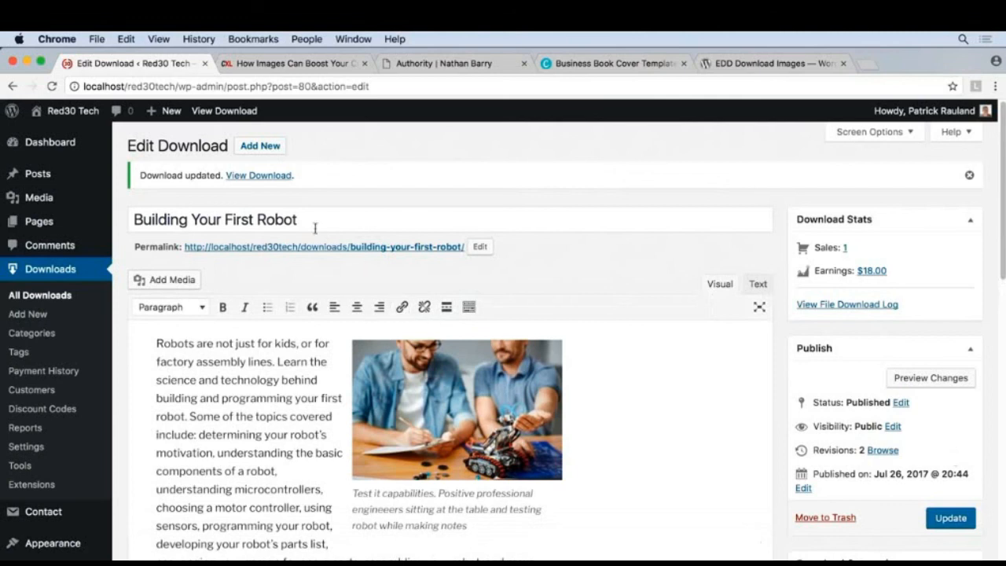
left_click(271, 175)
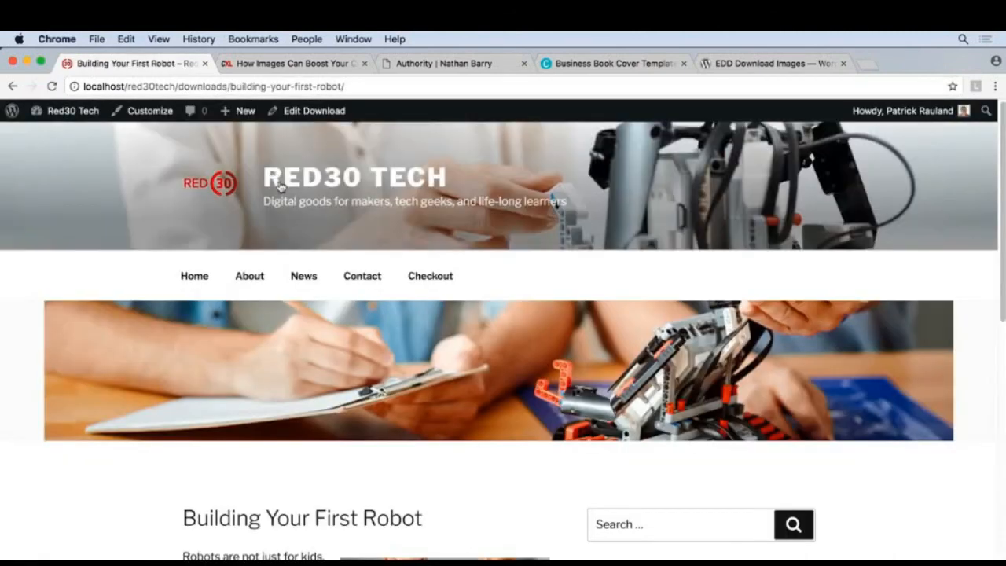
scroll(312, 236, "down", 5)
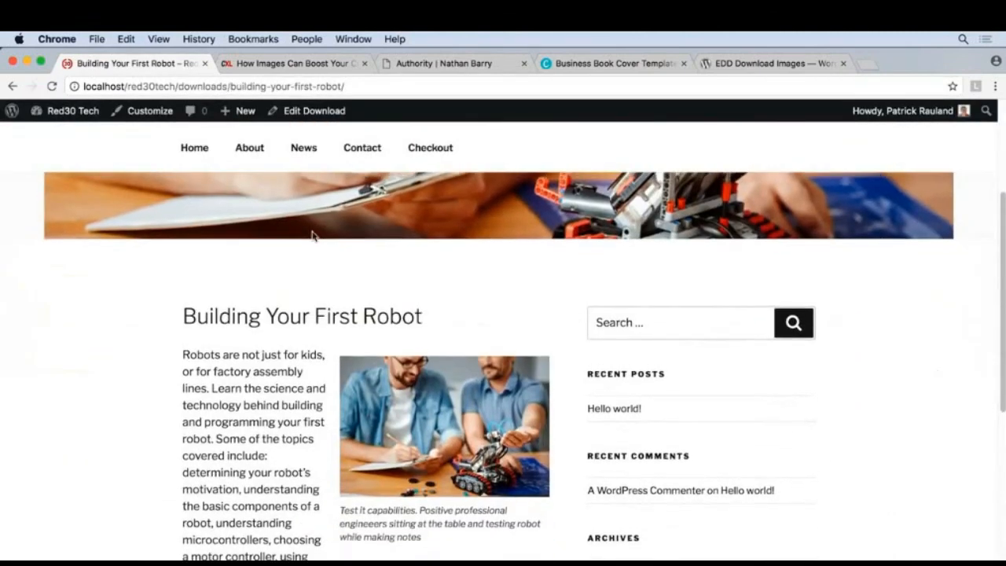
scroll(312, 236, "up", 3)
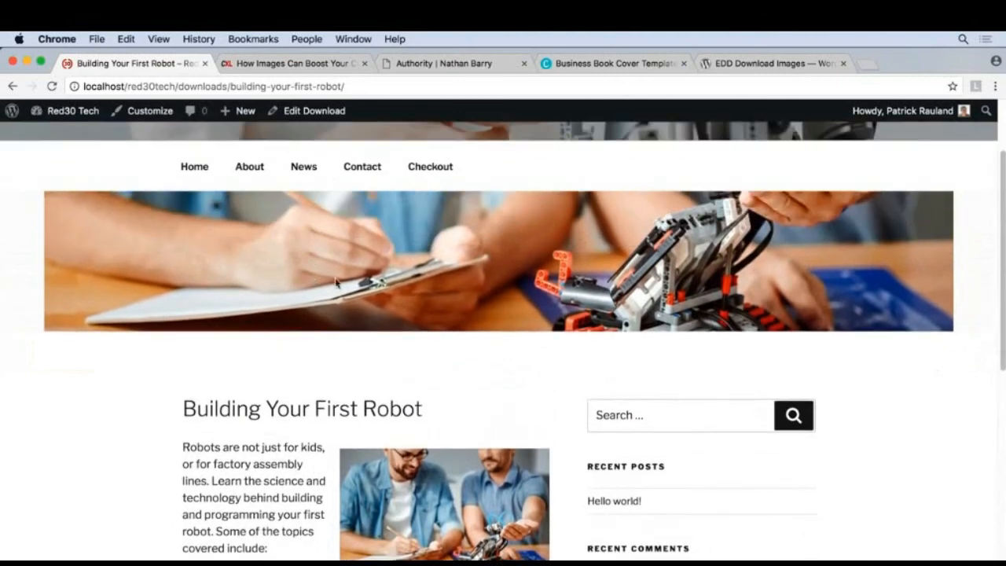
scroll(427, 240, "down", 5)
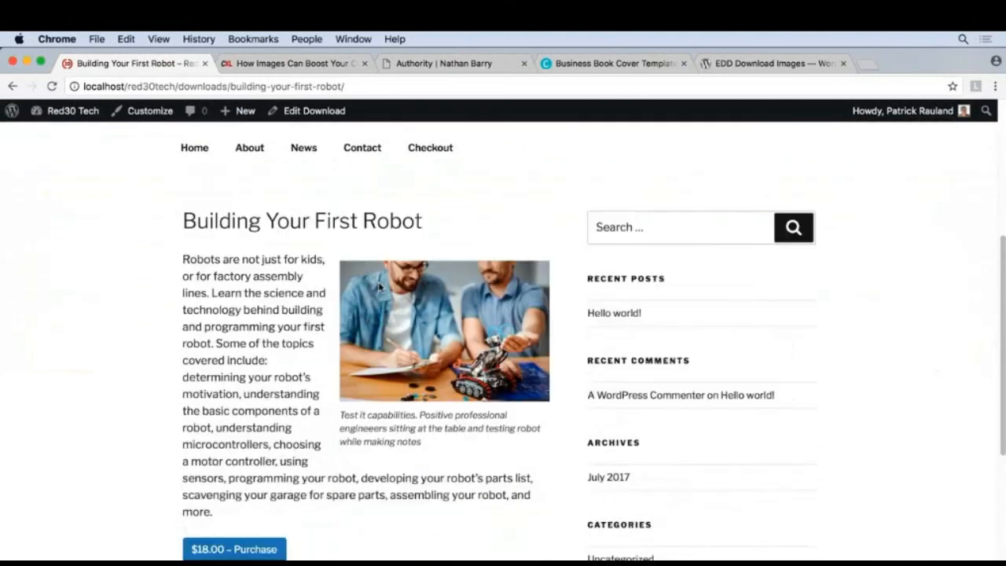